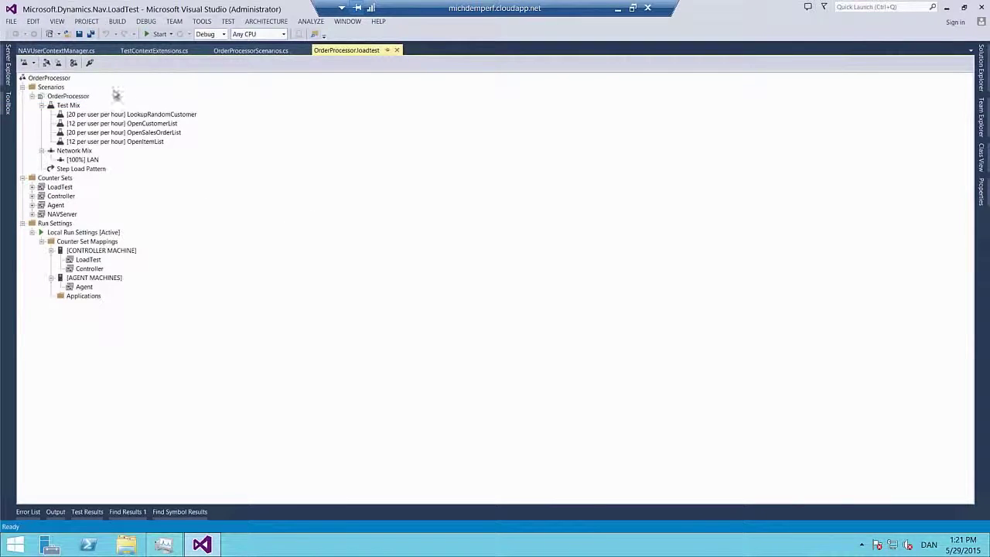
Step: Select michdemperf as the test controller in Manage Test Controller and close the dialog
{"action": "left_click", "coordinate": [89, 64]}
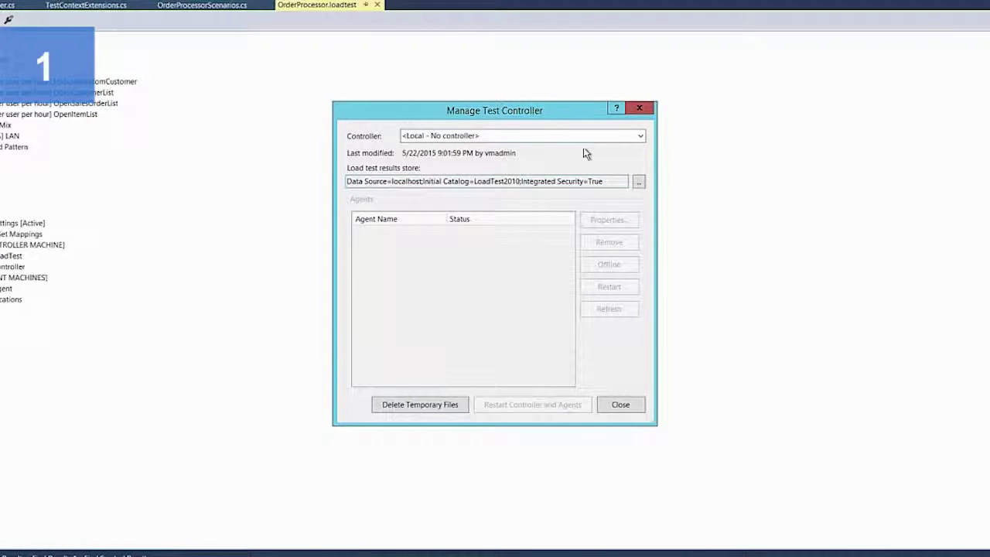
{"action": "left_click", "coordinate": [640, 137]}
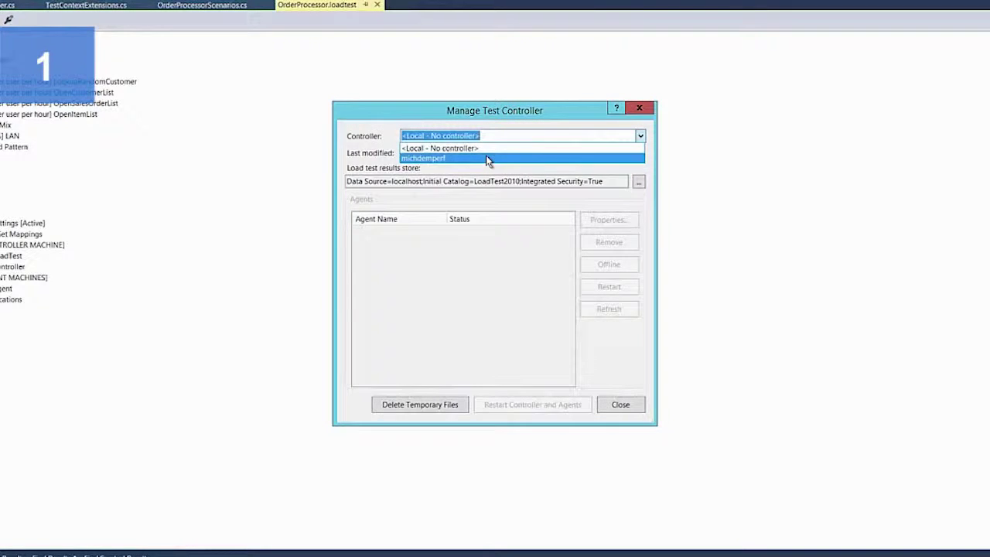
{"action": "left_click", "coordinate": [486, 158]}
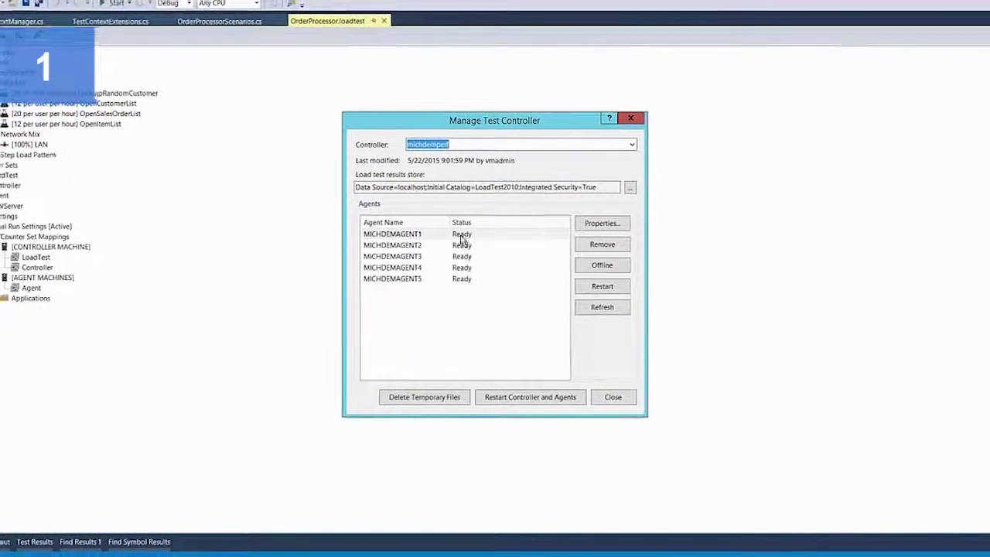
{"action": "key", "text": "Escape"}
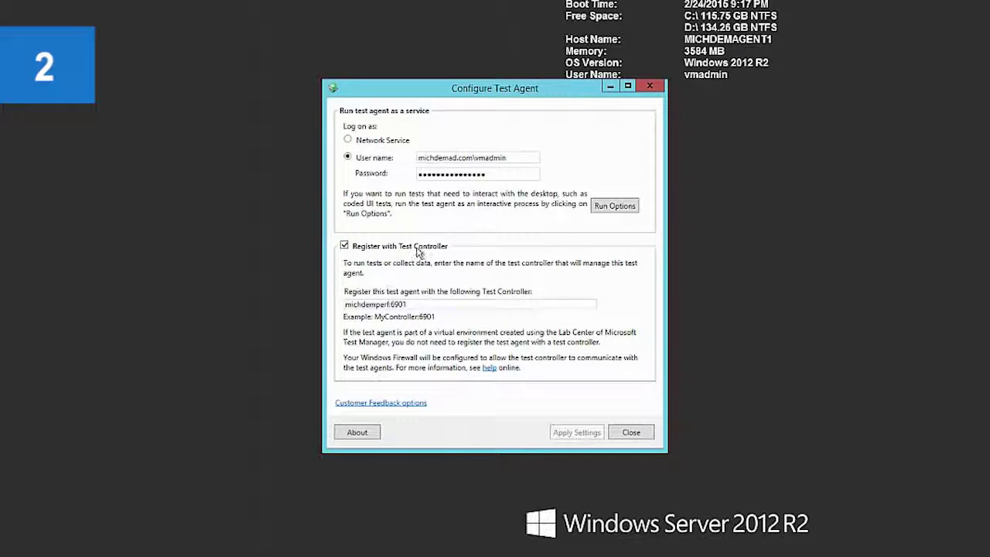
Step: Check the controller registration in MICHDEMAGENT1's Configure Test Agent window and the agent statuses in Visual Studio's Manage Test Controller
{"action": "left_click", "coordinate": [400, 306]}
{"action": "left_click", "coordinate": [419, 304]}
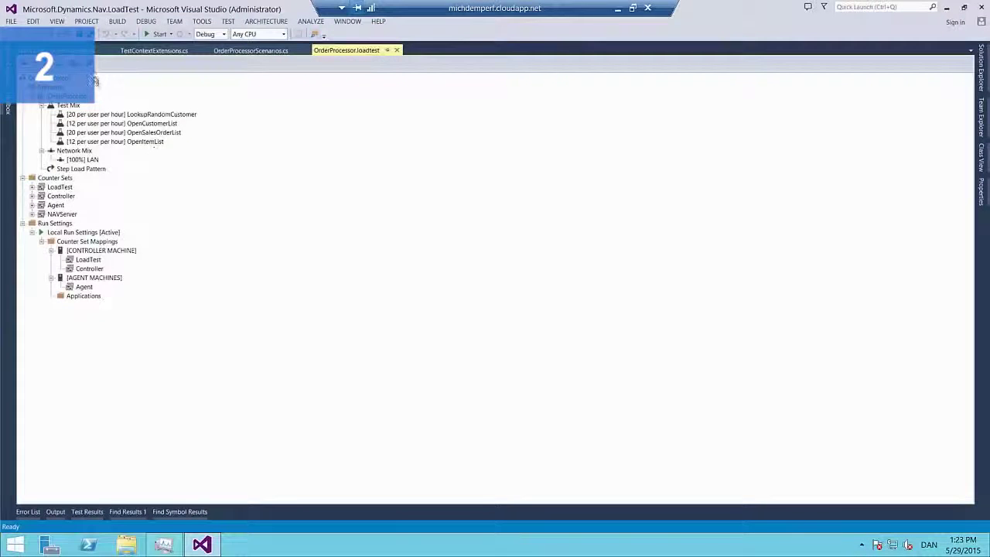
{"action": "left_click", "coordinate": [94, 81]}
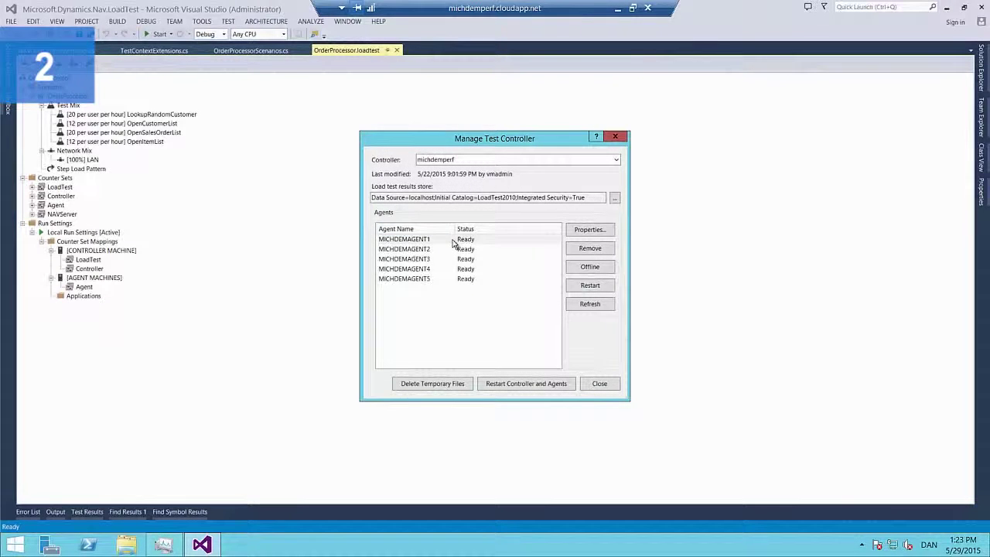
{"action": "left_click", "coordinate": [454, 241]}
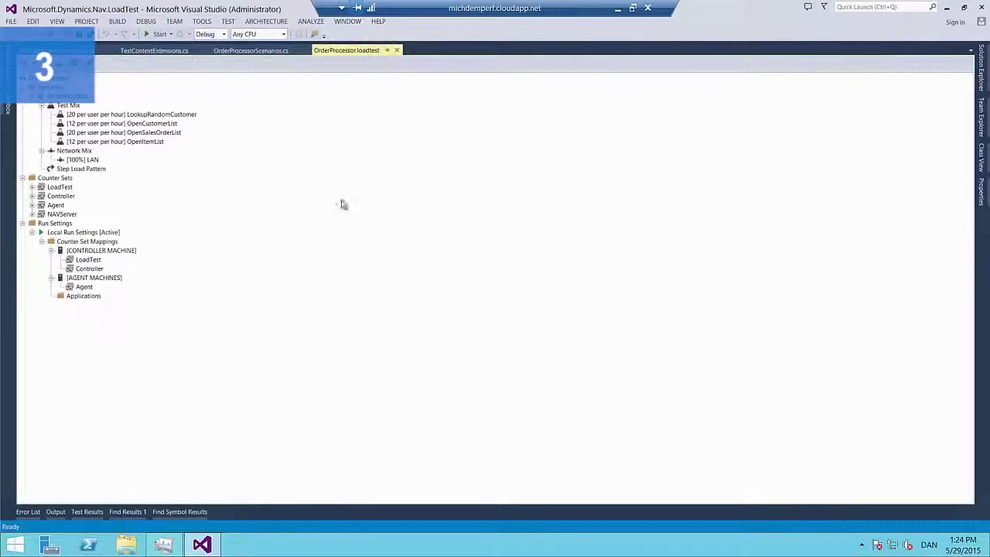
Step: Open AgentLoadTest.testsettings from the solution items and go to its Roles settings
{"action": "left_click", "coordinate": [981, 120]}
{"action": "left_click", "coordinate": [980, 73]}
{"action": "left_click", "coordinate": [881, 195]}
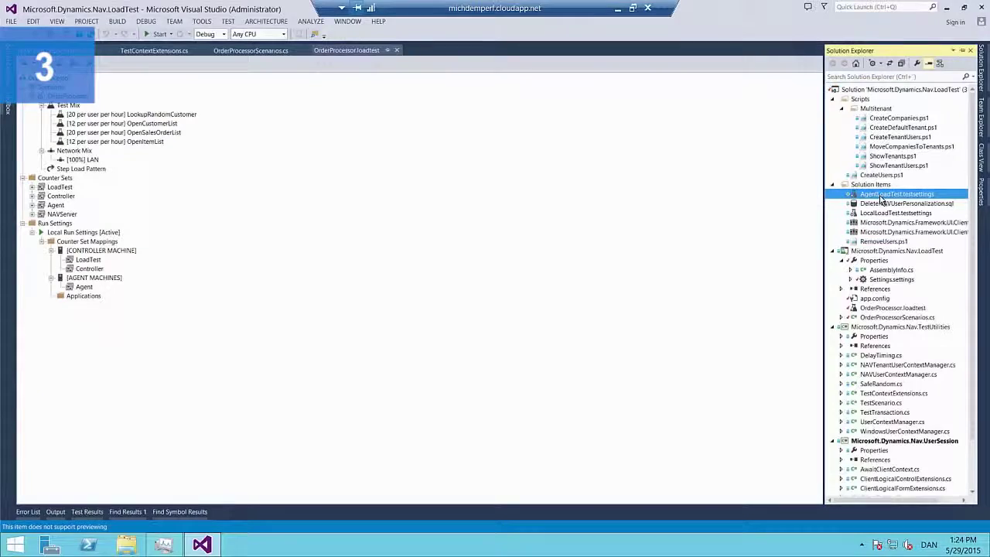
{"action": "double_click", "coordinate": [881, 195]}
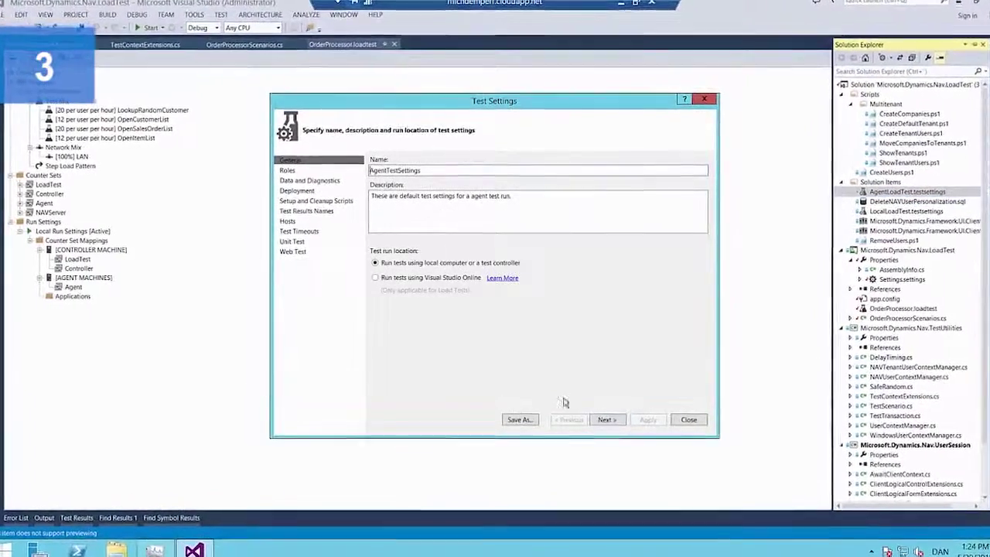
{"action": "left_click", "coordinate": [606, 417]}
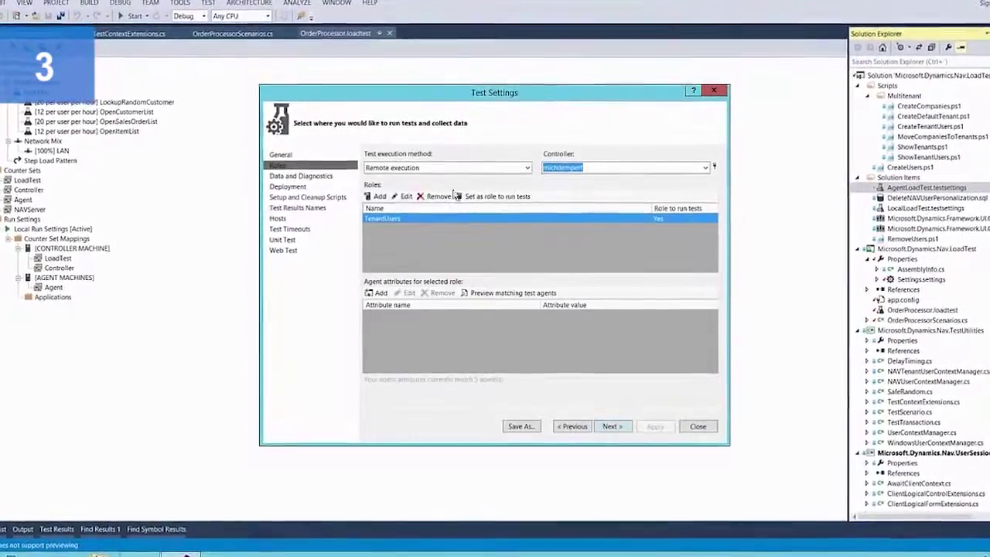
Step: Set the test execution method to Remote execution with michdemperf as the controller
{"action": "left_click", "coordinate": [513, 169]}
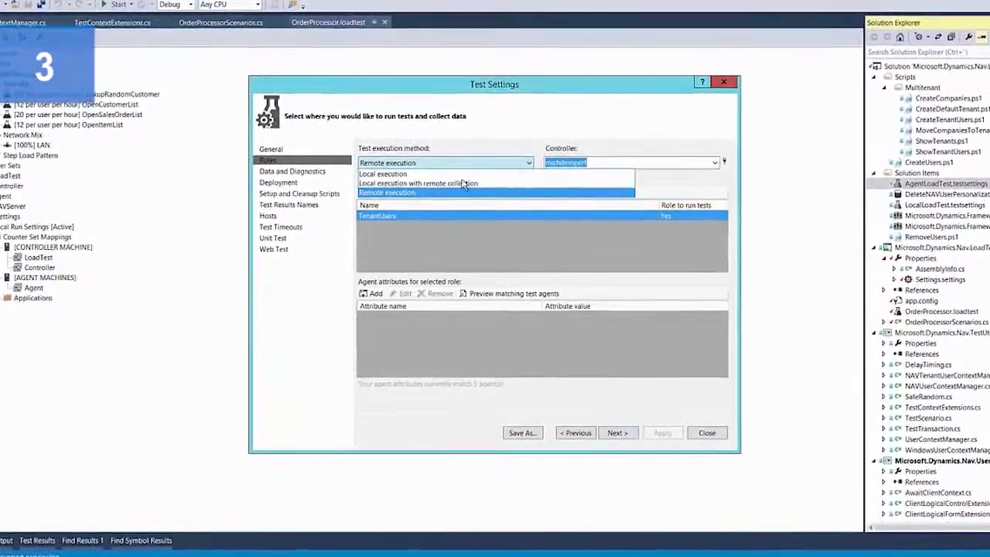
{"action": "left_click", "coordinate": [433, 193]}
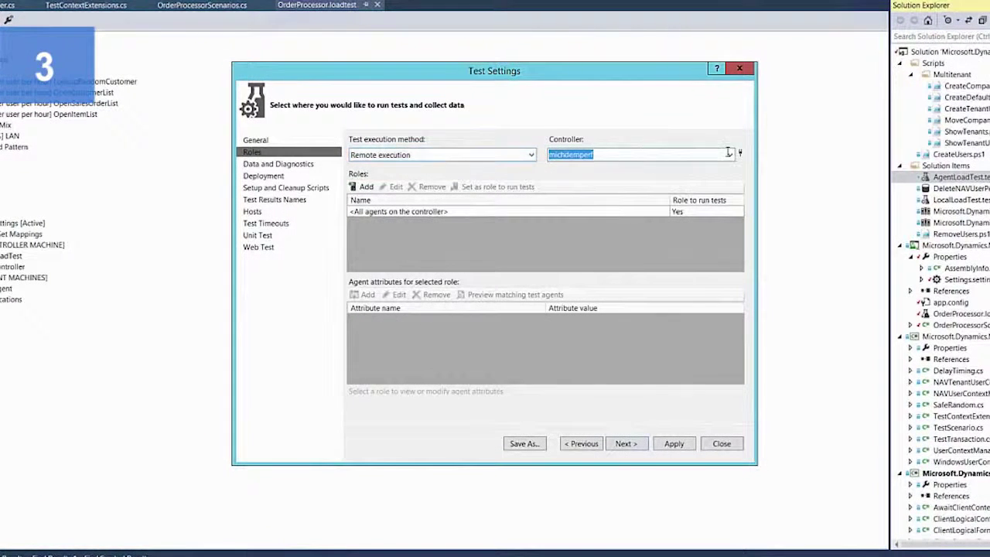
{"action": "mouse_move", "coordinate": [741, 157]}
{"action": "left_click", "coordinate": [730, 156]}
{"action": "left_click", "coordinate": [730, 155]}
{"action": "left_click", "coordinate": [729, 154]}
{"action": "left_click", "coordinate": [652, 154]}
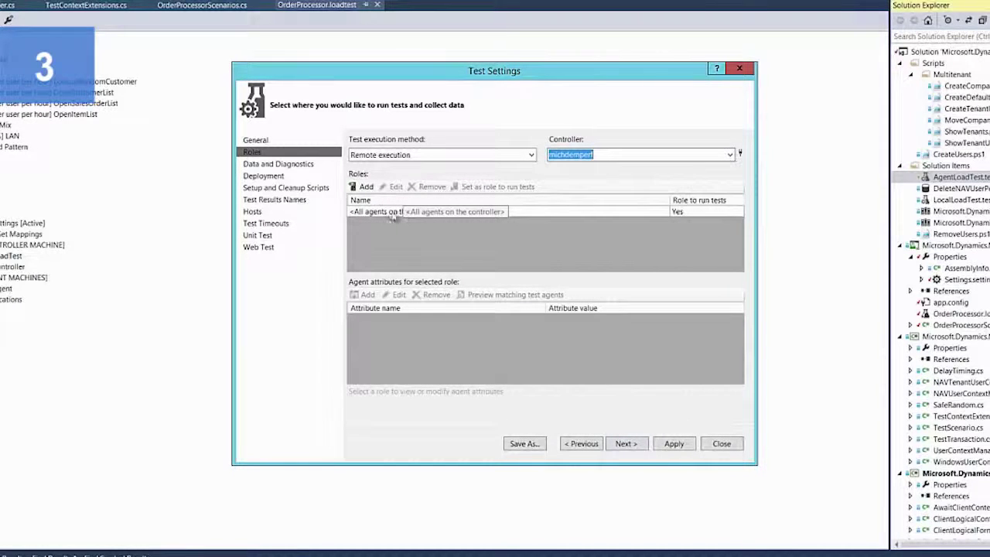
Step: Enable System Information diagnostics for all agents on the controller, then apply and close the test settings
{"action": "left_click", "coordinate": [303, 164]}
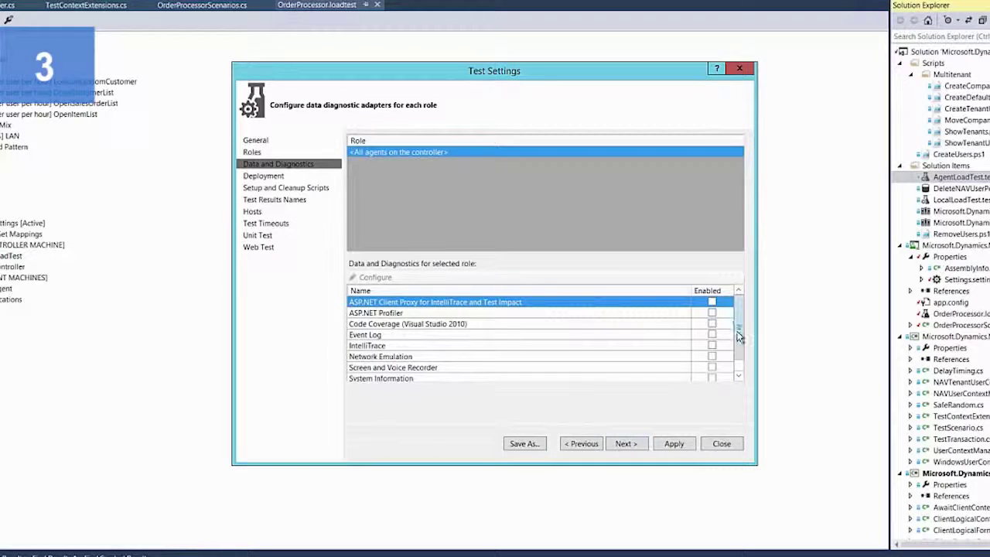
{"action": "left_click_drag", "start_coordinate": [738, 353], "coordinate": [738, 367]}
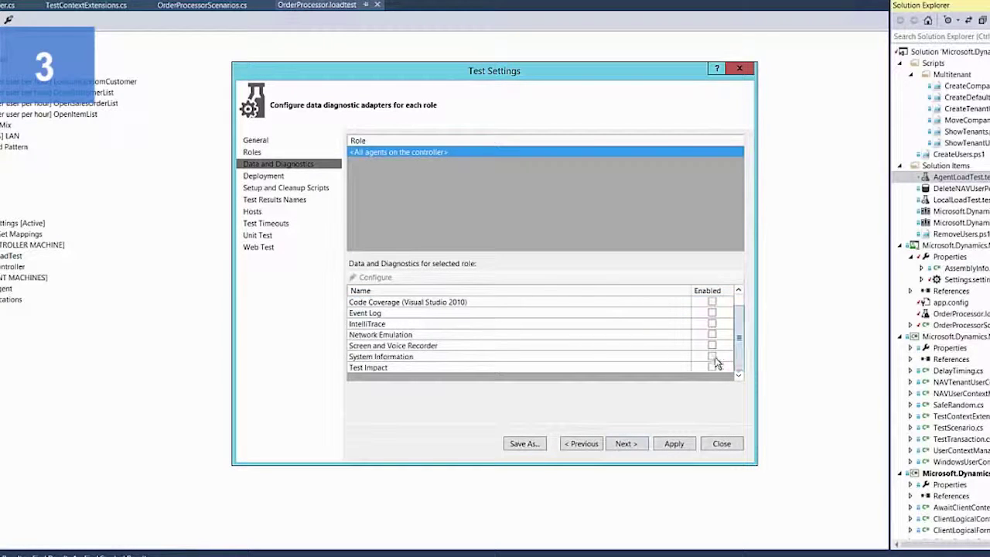
{"action": "left_click", "coordinate": [712, 358]}
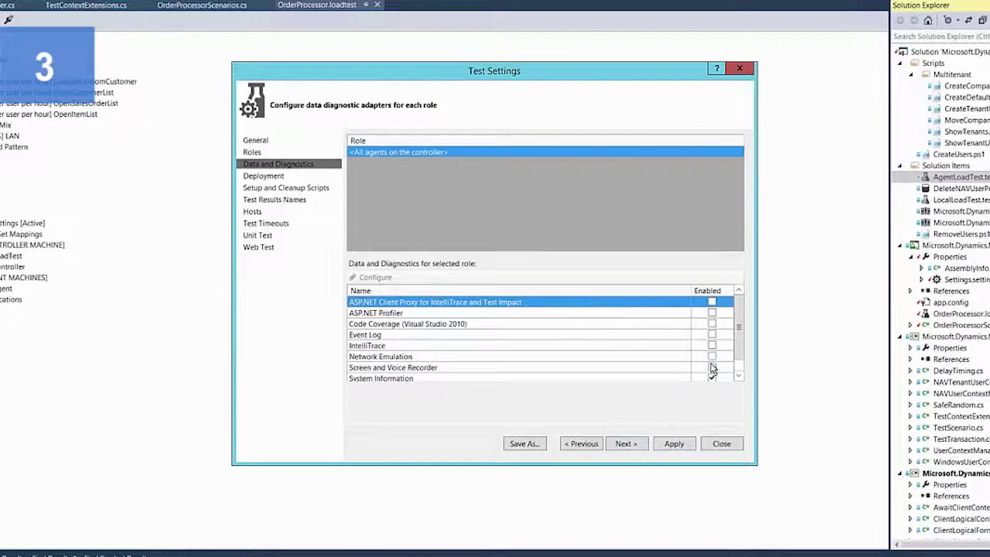
{"action": "scroll", "coordinate": [712, 368], "scroll_direction": "down", "scroll_amount": 1}
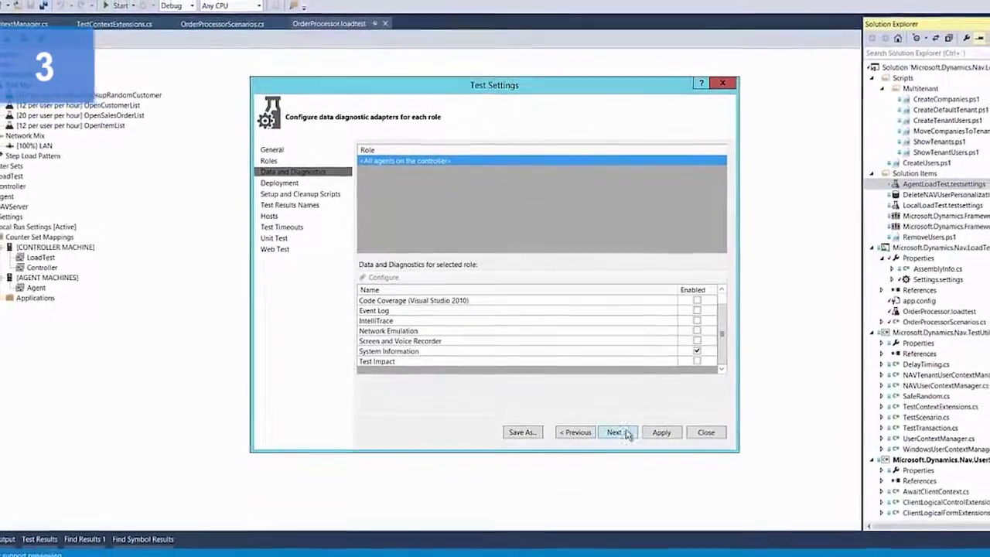
{"action": "left_click", "coordinate": [662, 433]}
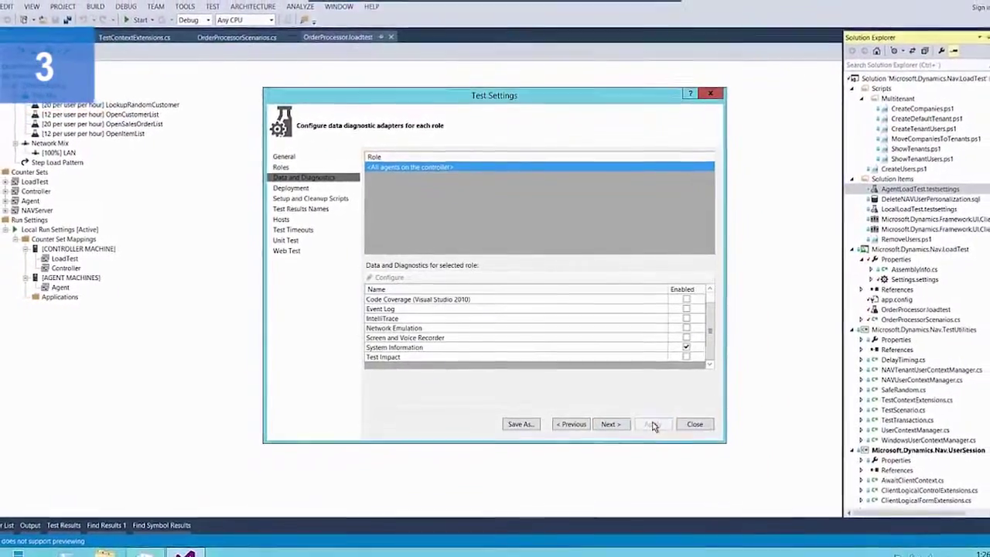
{"action": "left_click", "coordinate": [695, 424]}
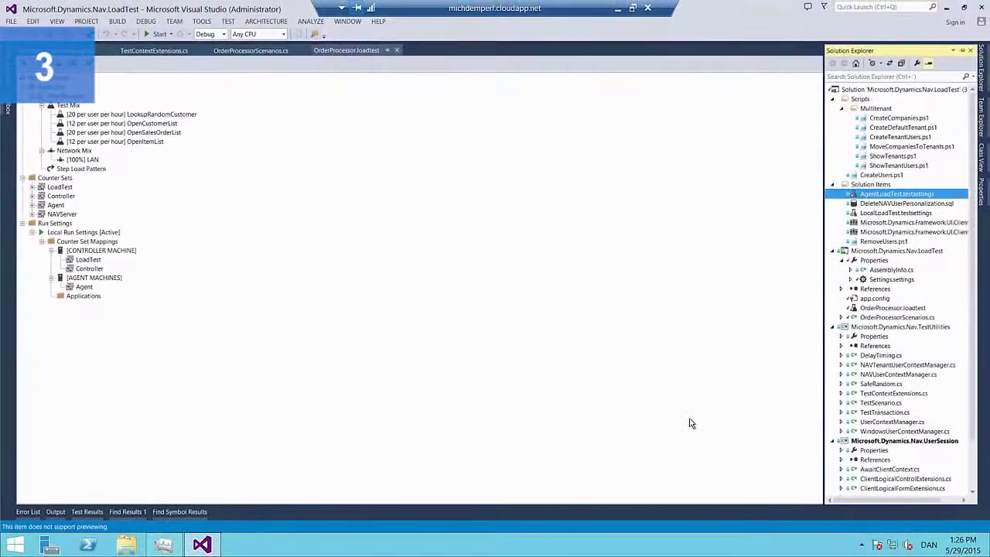
Step: Make AgentLoadTest.testsettings the active load and web test settings
{"action": "right_click", "coordinate": [893, 199]}
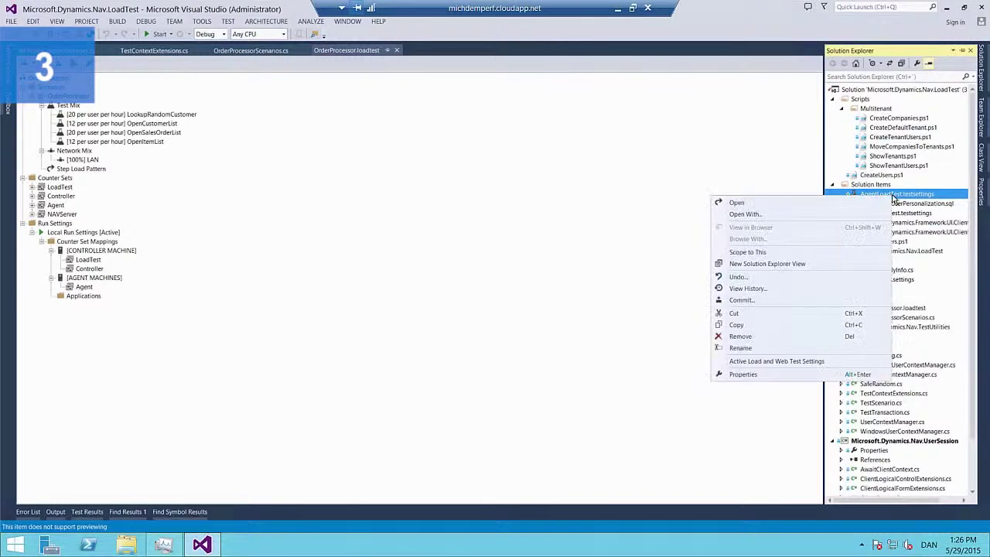
{"action": "left_click", "coordinate": [771, 361]}
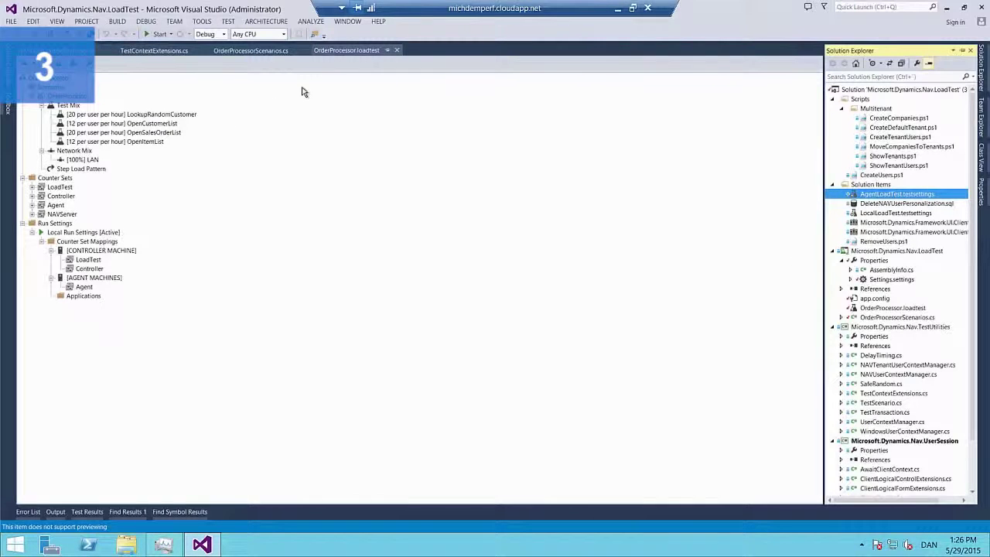
Step: Examine the Agent Count property of Local Run Settings and the properties of the Step Load Pattern
{"action": "left_click", "coordinate": [89, 234]}
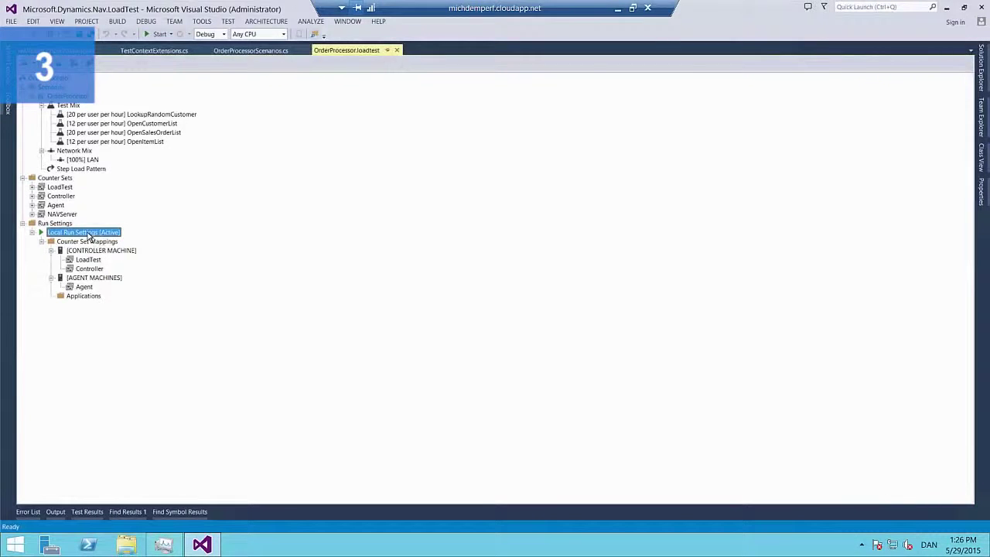
{"action": "key", "text": "F4"}
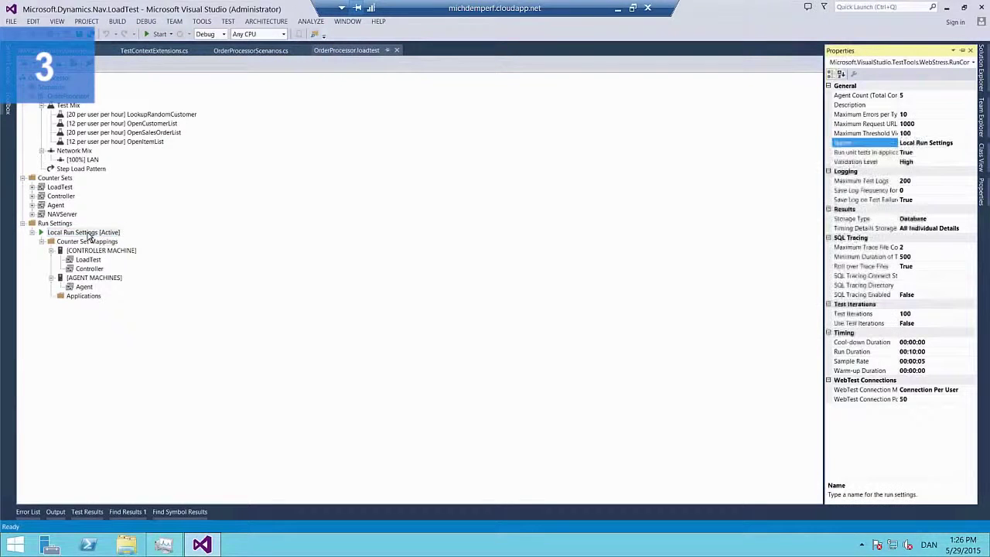
{"action": "left_click", "coordinate": [888, 98]}
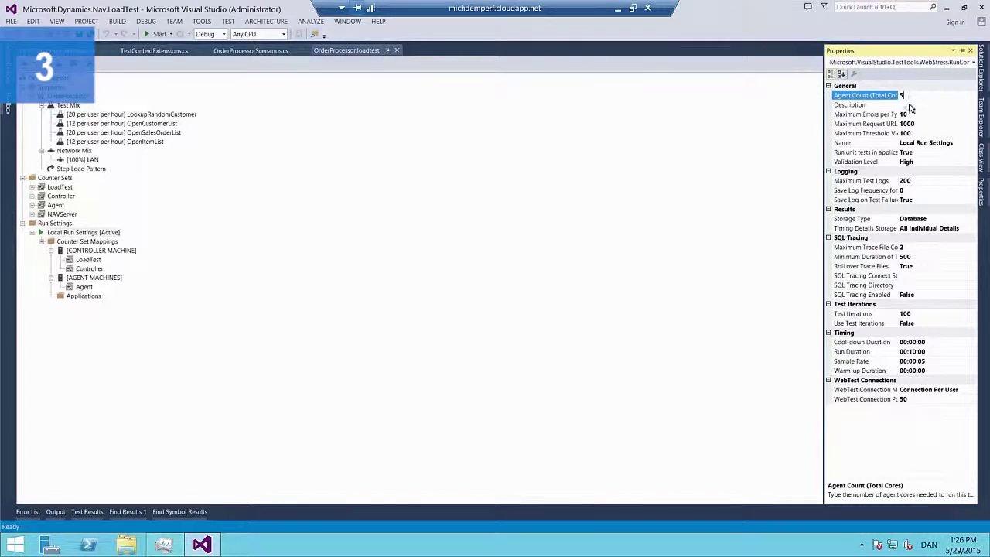
{"action": "left_click", "coordinate": [910, 106]}
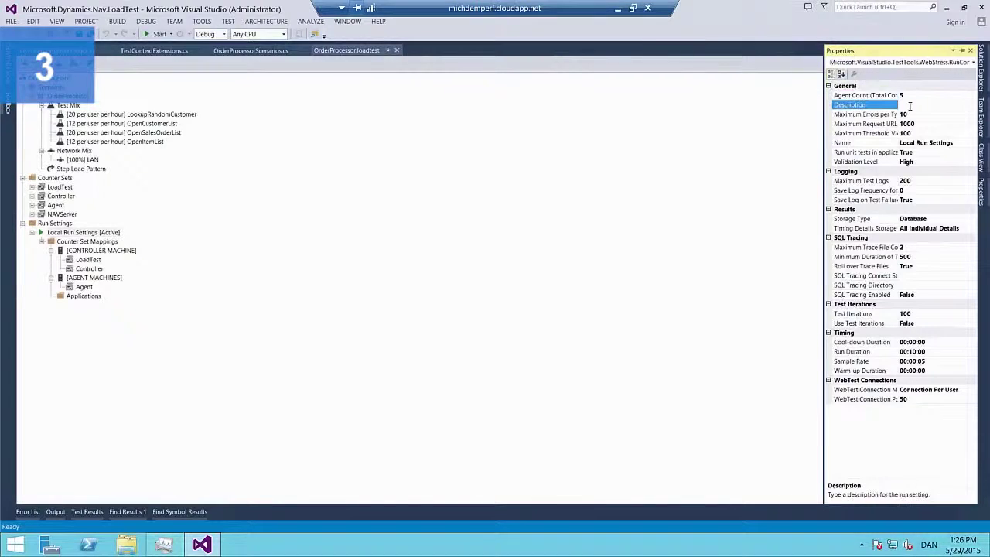
{"action": "left_click", "coordinate": [908, 96]}
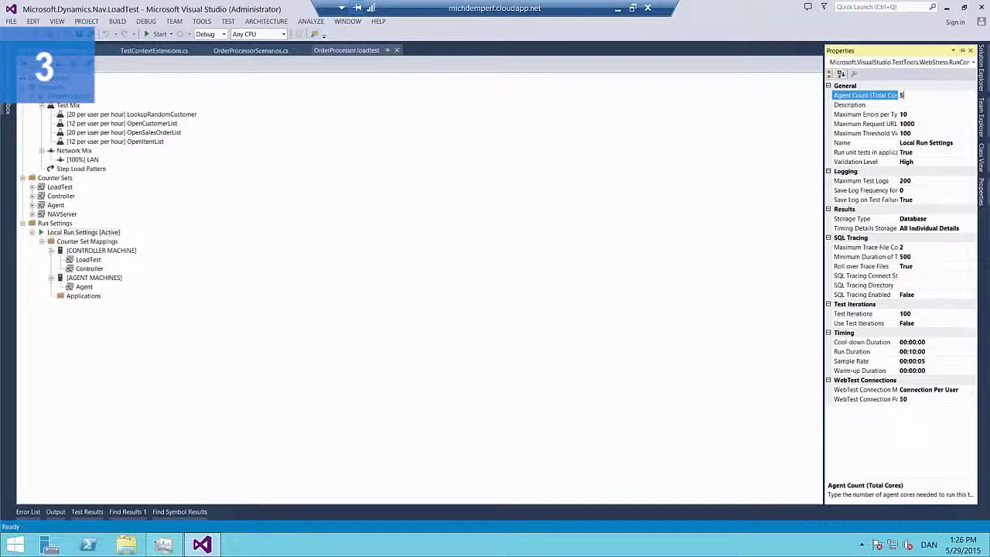
{"action": "left_click", "coordinate": [89, 169]}
{"action": "key", "text": "F4"}
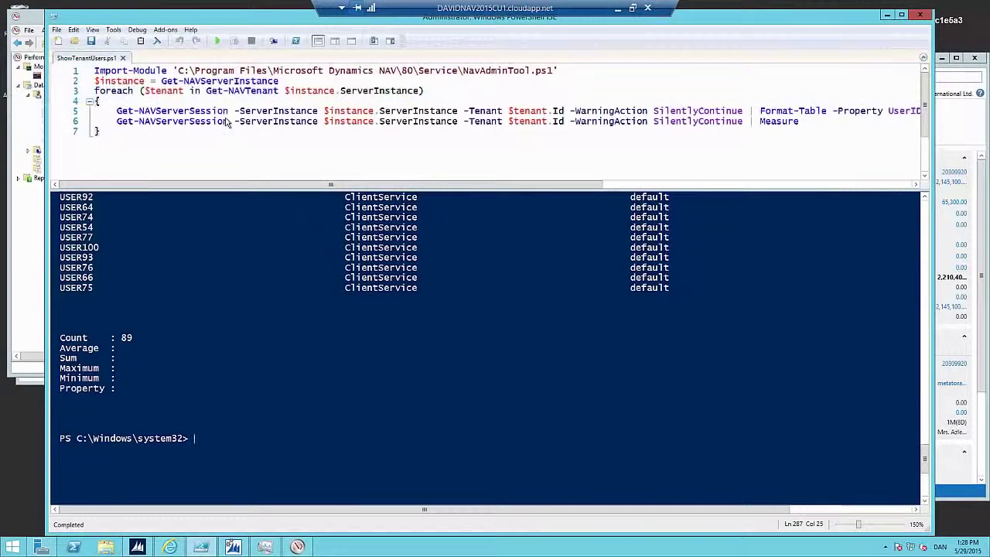
Step: Run ShowTenantUsers.ps1 in PowerShell ISE on the NAV server and check the connected users in the NAV Session List
{"action": "left_click", "coordinate": [217, 43]}
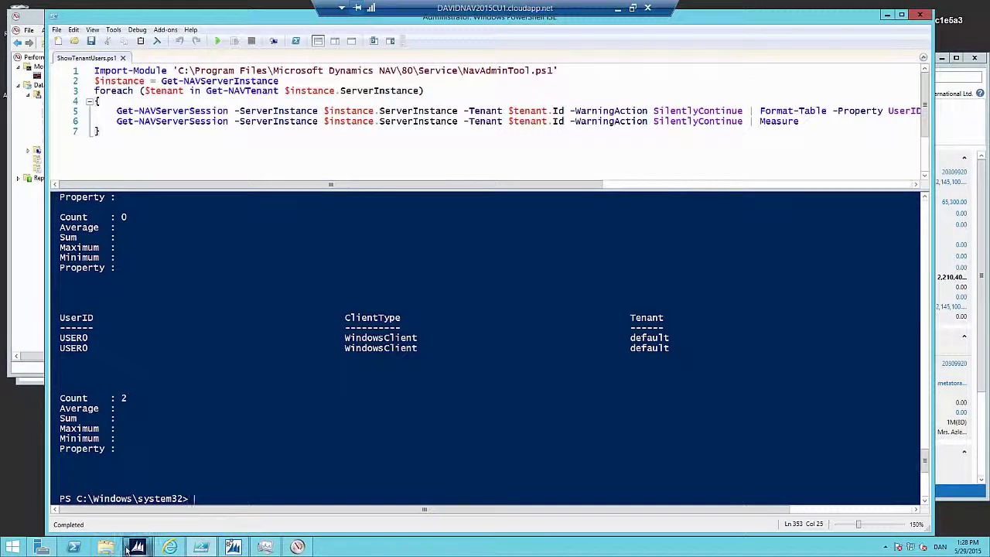
{"action": "mouse_move", "coordinate": [132, 549]}
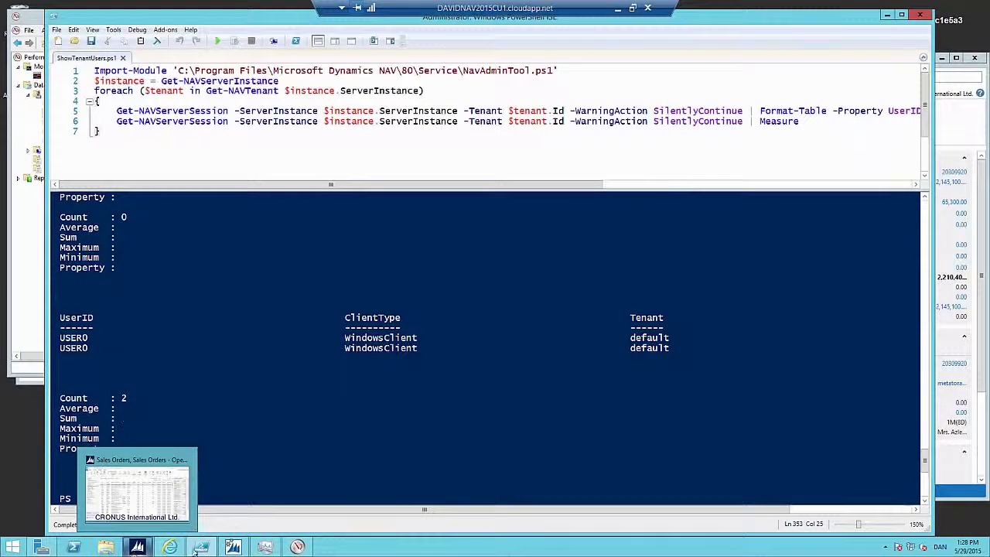
{"action": "left_click", "coordinate": [233, 546]}
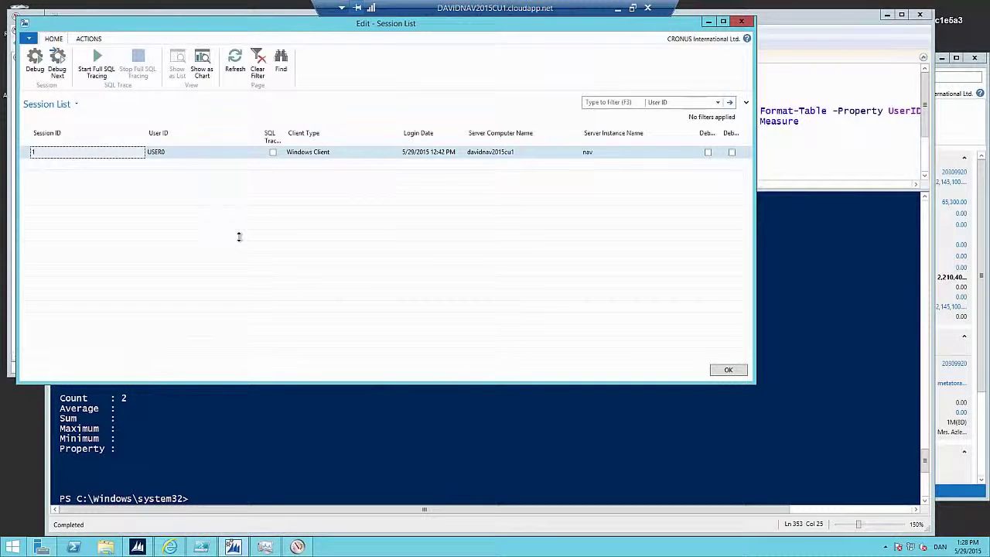
Step: Switch to Performance Monitor and start the NAV Data Collector Set
{"action": "left_click", "coordinate": [294, 548]}
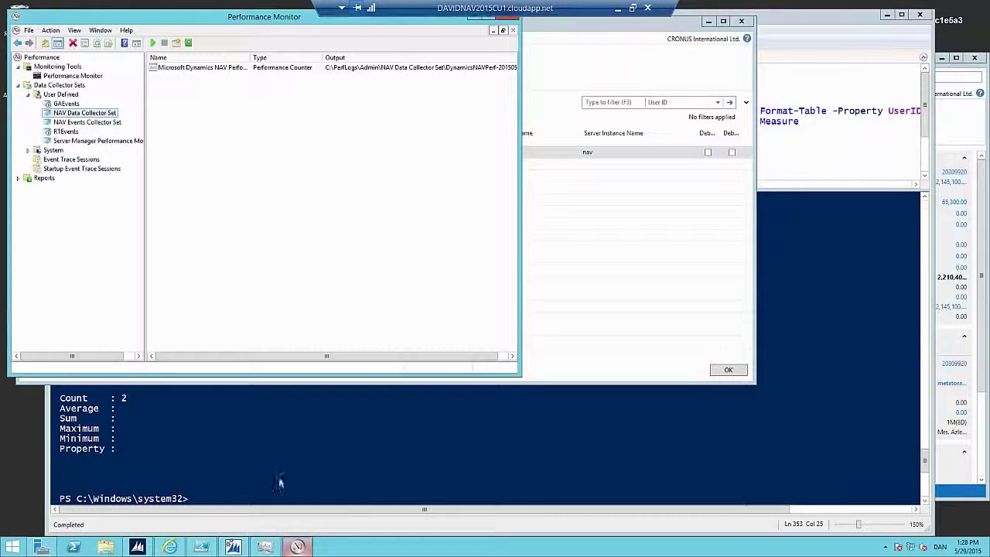
{"action": "right_click", "coordinate": [80, 118]}
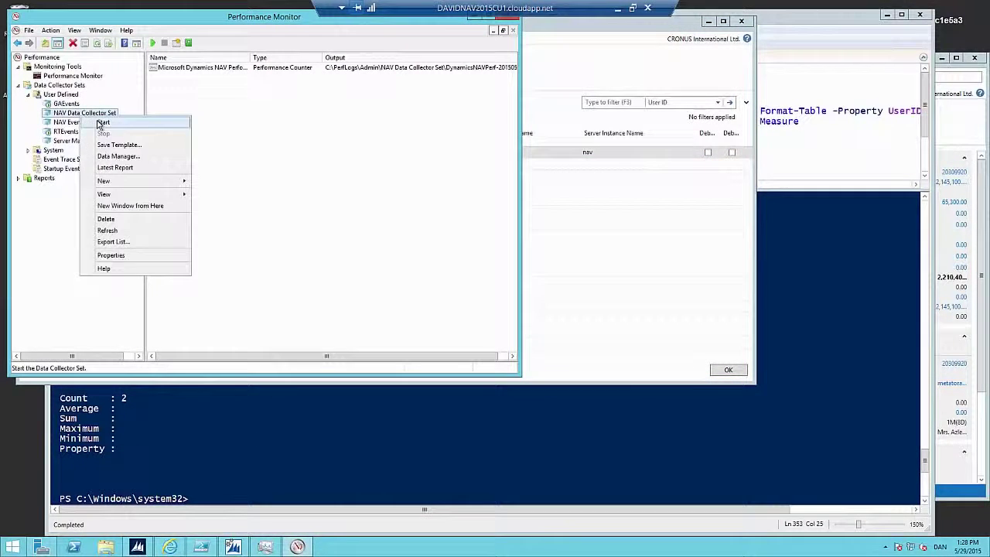
{"action": "left_click", "coordinate": [99, 125]}
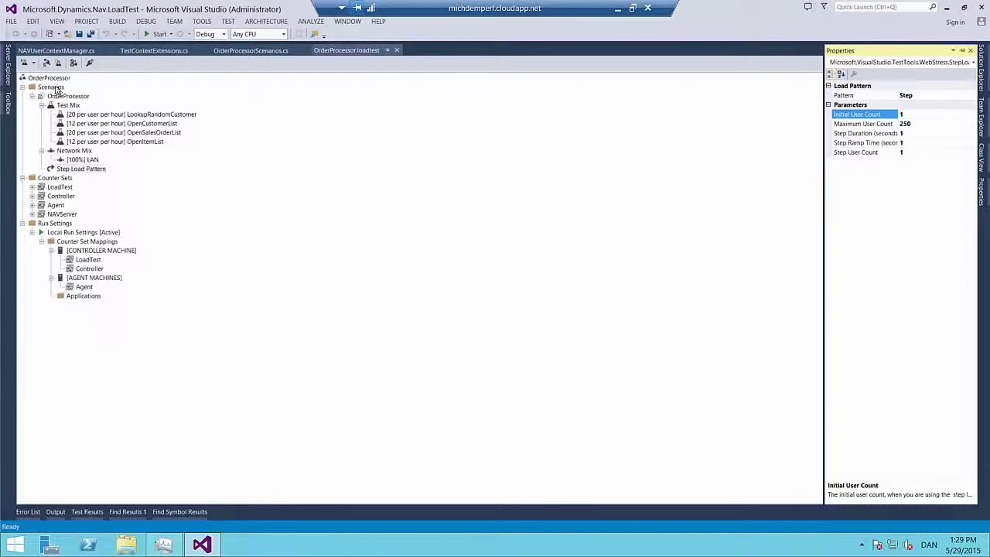
Step: Run the OrderProcessor load test in Visual Studio and highlight User Load among the key indicators
{"action": "left_click", "coordinate": [25, 63]}
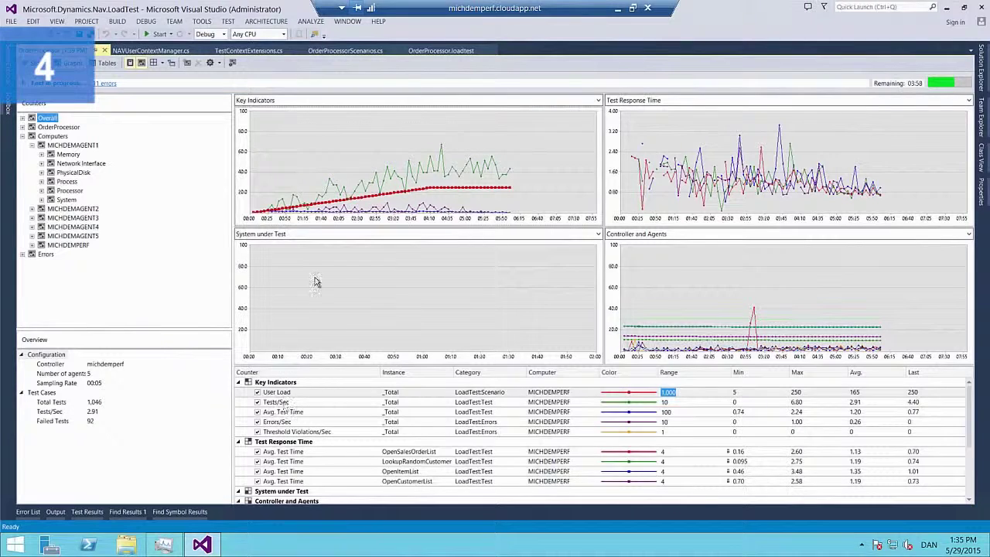
{"action": "left_click", "coordinate": [345, 204]}
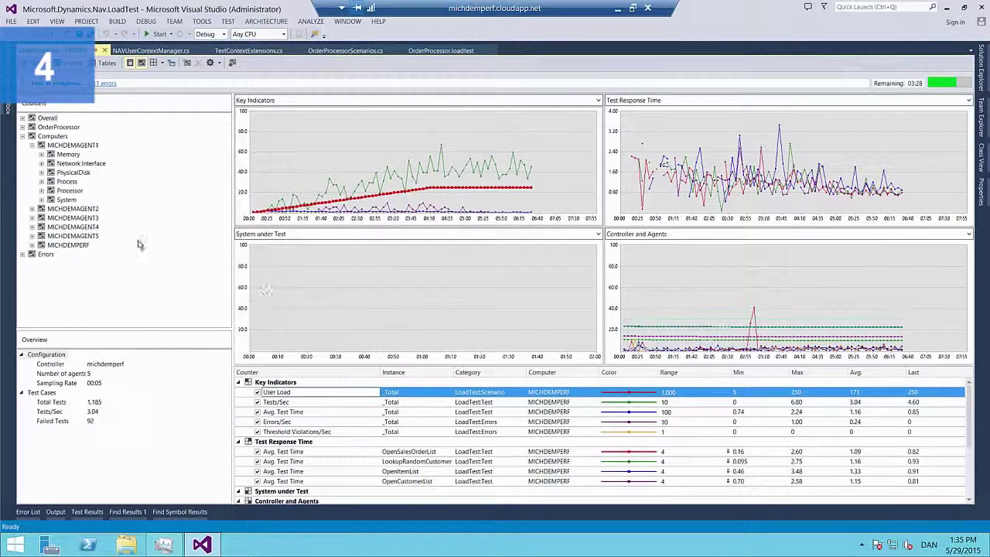
Step: Collapse the MICHDEMAGENT1 counters, and in Performance Monitor on the NAV server stop the NAV Data Collector Set
{"action": "left_click", "coordinate": [31, 146]}
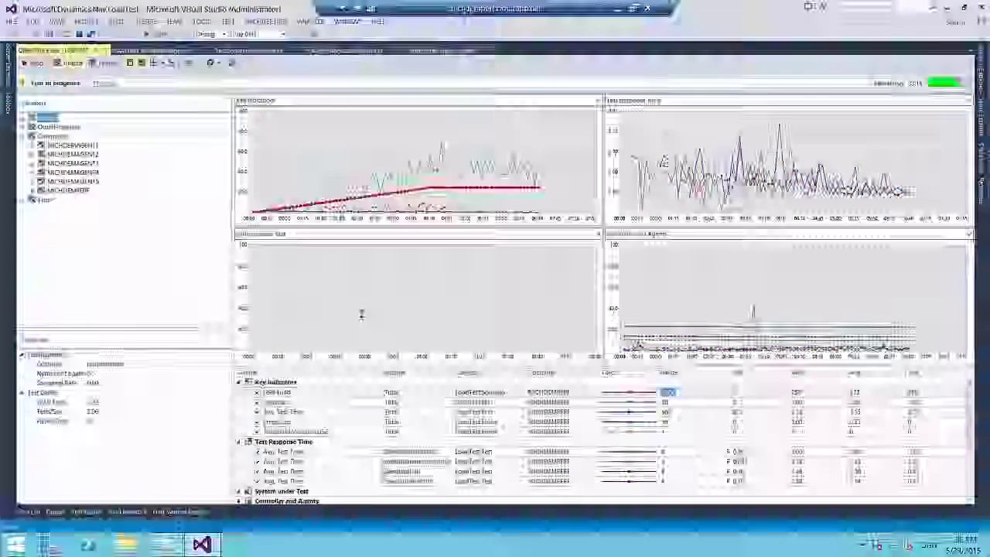
{"action": "key", "text": "alt+Tab"}
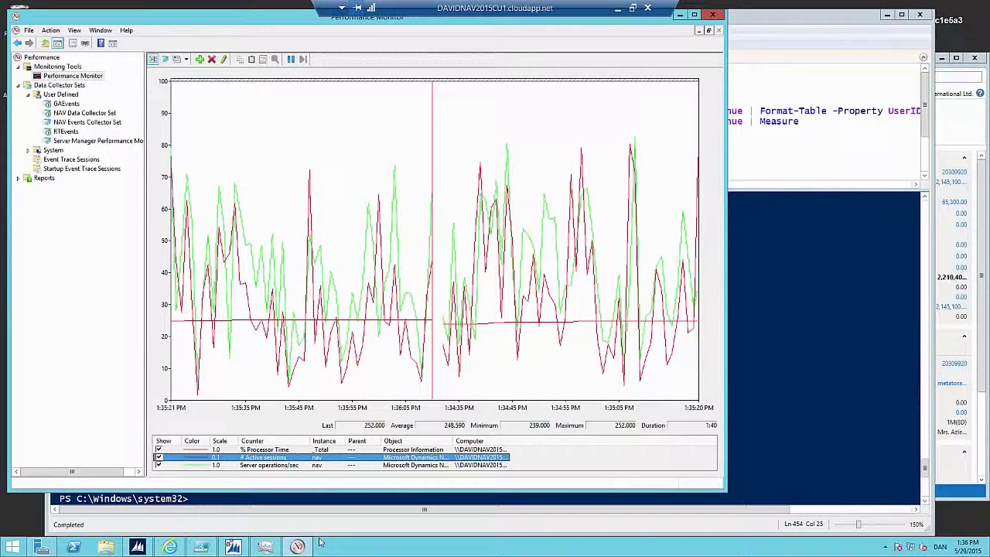
{"action": "right_click", "coordinate": [85, 113]}
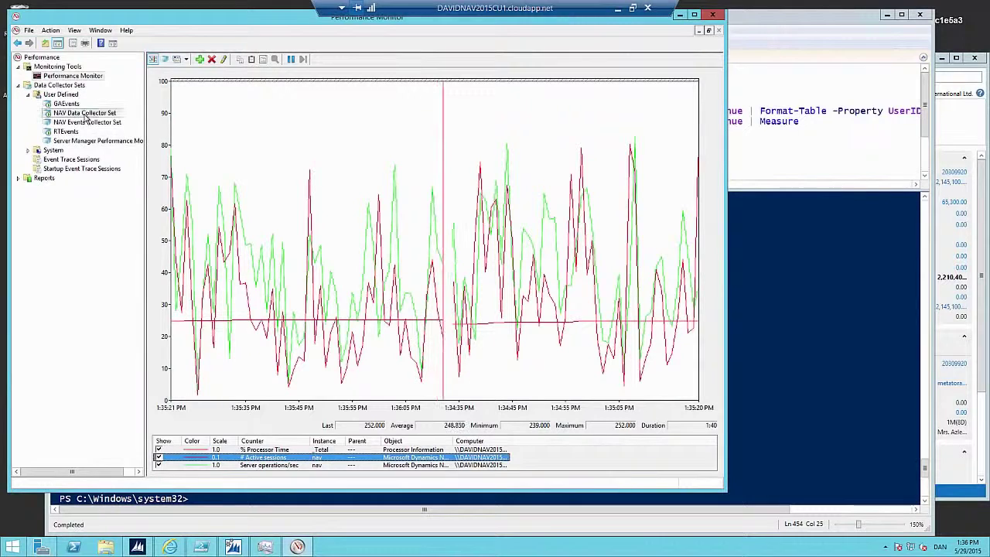
{"action": "left_click", "coordinate": [115, 136]}
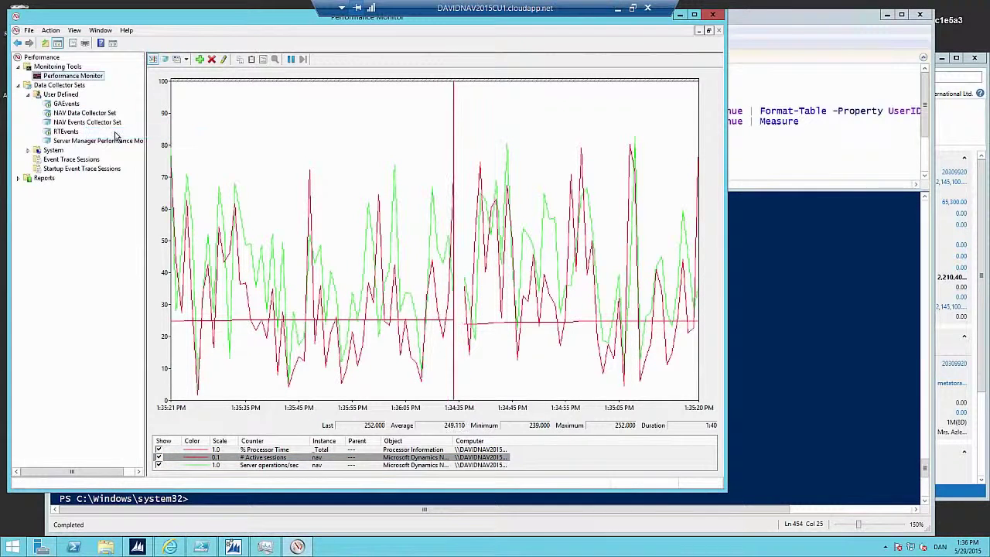
Step: Open the latest report of the NAV Data Collector Set and maximize the Performance Monitor window
{"action": "right_click", "coordinate": [104, 116]}
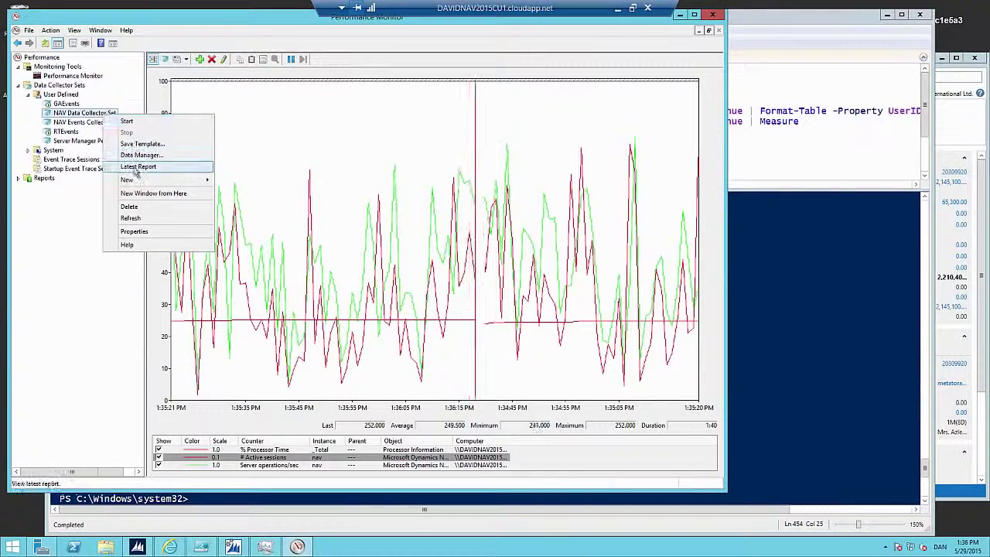
{"action": "left_click", "coordinate": [138, 166]}
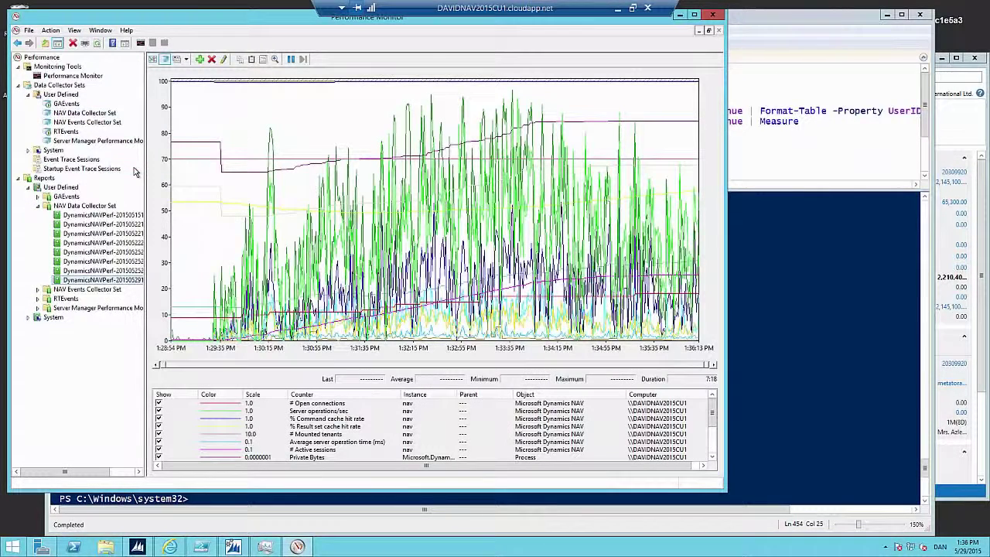
{"action": "double_click", "coordinate": [293, 25]}
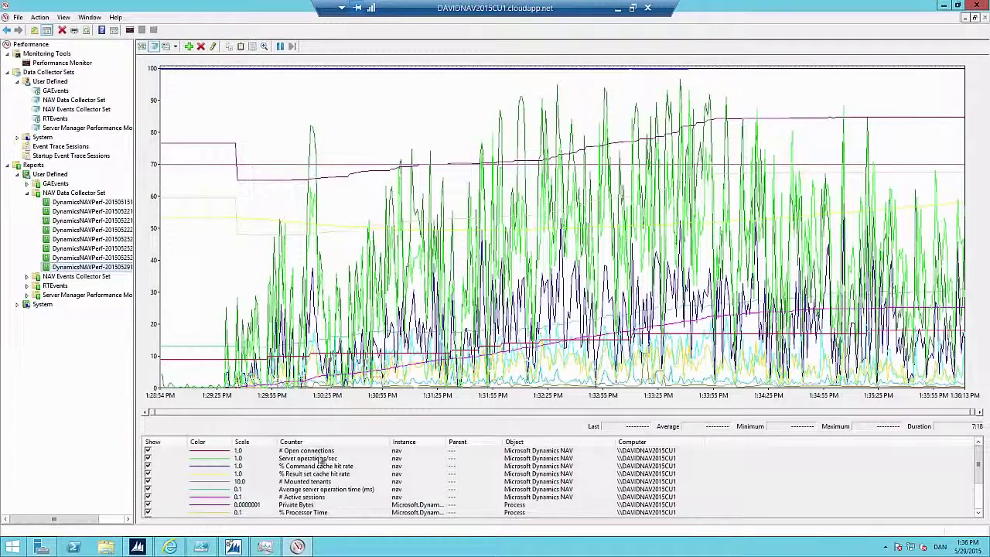
Step: Highlight and examine the # Active sessions, Private Bytes and Server operations/sec counter curves in the report graph
{"action": "left_click", "coordinate": [303, 497]}
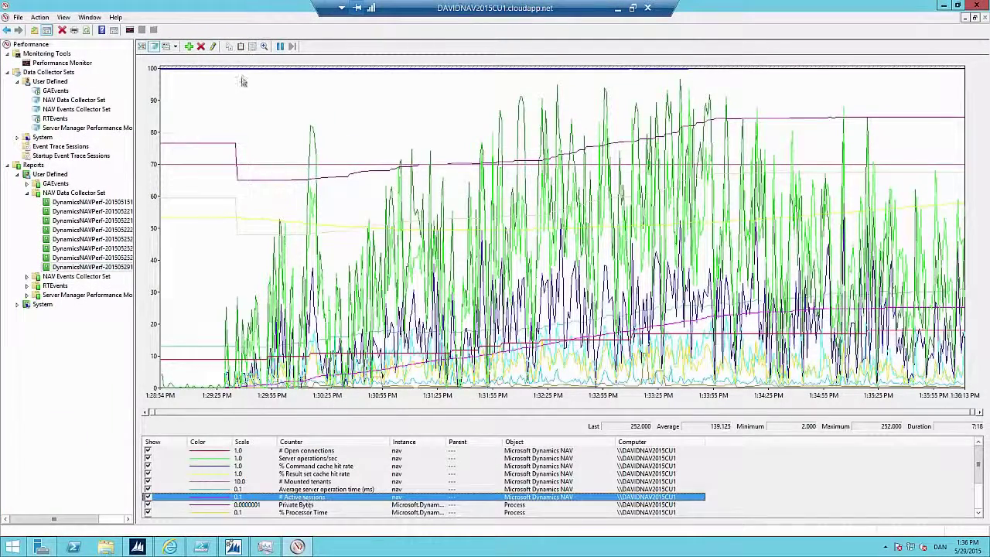
{"action": "left_click", "coordinate": [214, 47]}
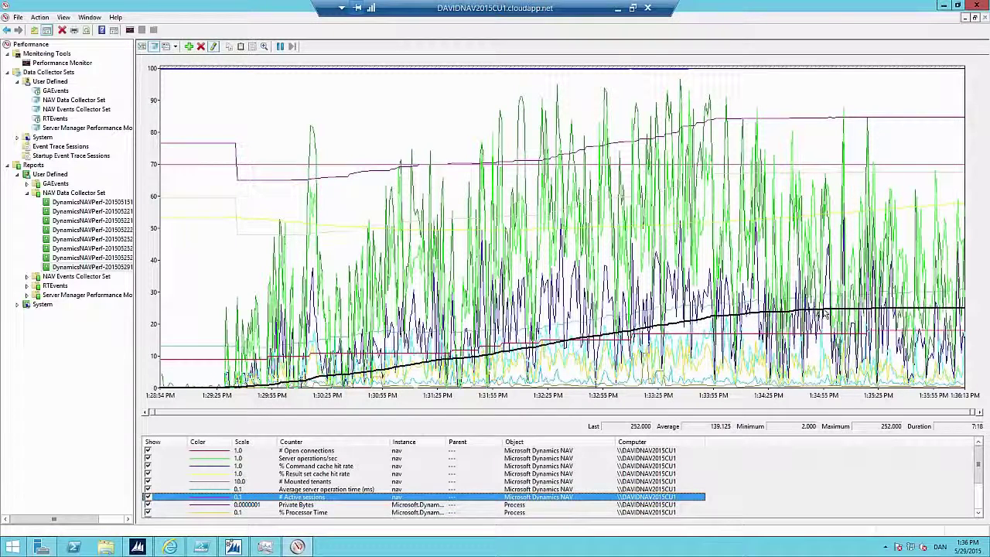
{"action": "mouse_move", "coordinate": [824, 314]}
{"action": "left_click", "coordinate": [761, 122]}
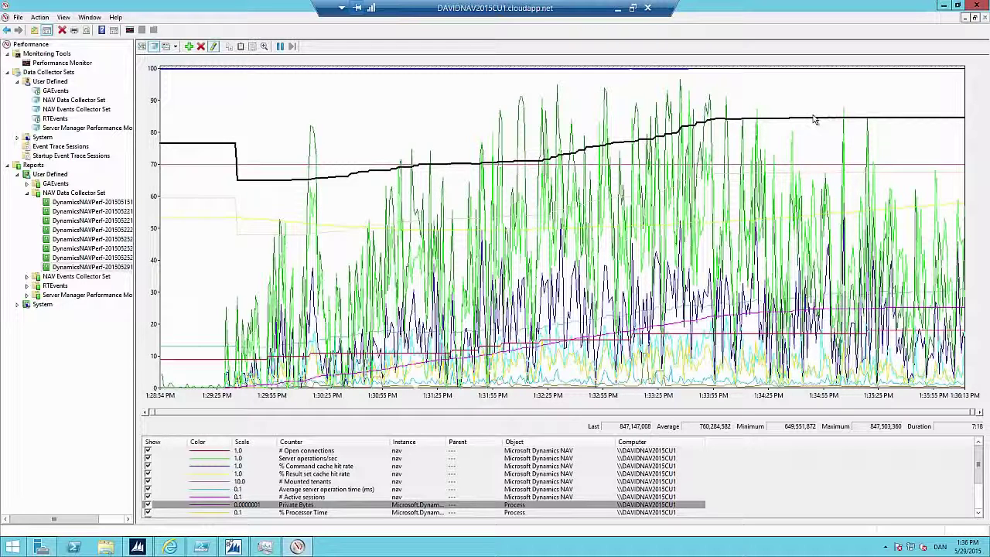
{"action": "mouse_move", "coordinate": [813, 120]}
{"action": "left_click", "coordinate": [552, 257]}
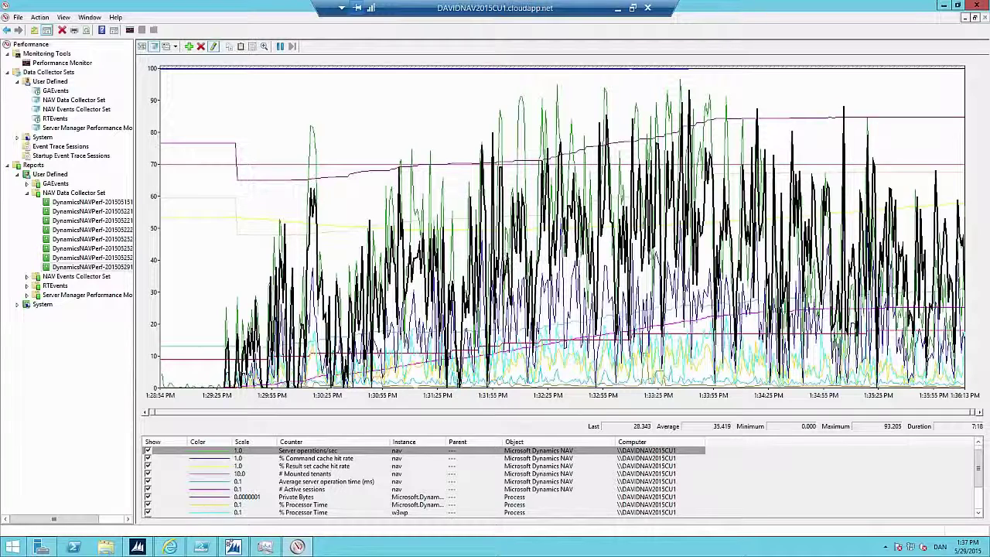
{"action": "mouse_move", "coordinate": [880, 273]}
Step: Switch to PowerShell ISE and run ShowTenantUsers.ps1 again to list the active NAV sessions
{"action": "left_click", "coordinate": [201, 548]}
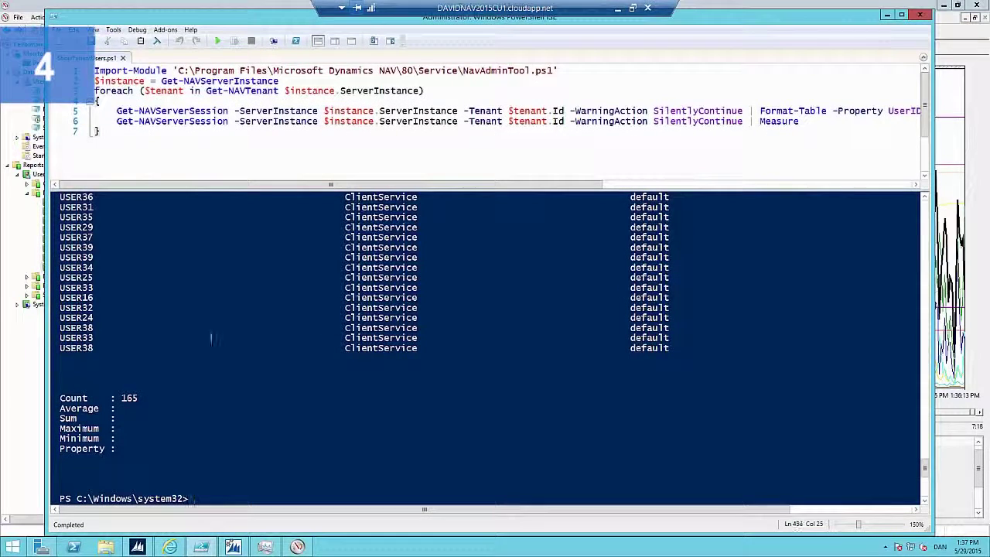
{"action": "left_click", "coordinate": [219, 41]}
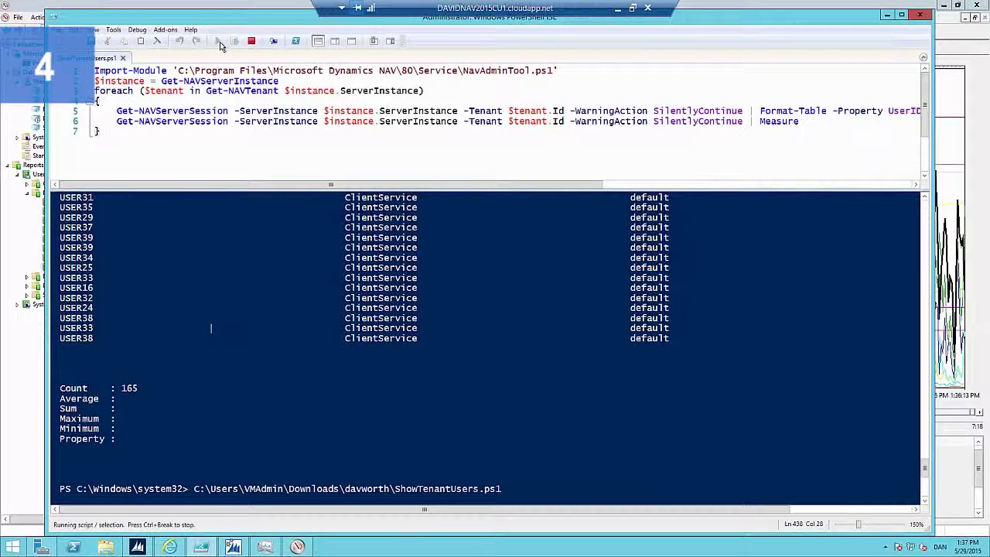